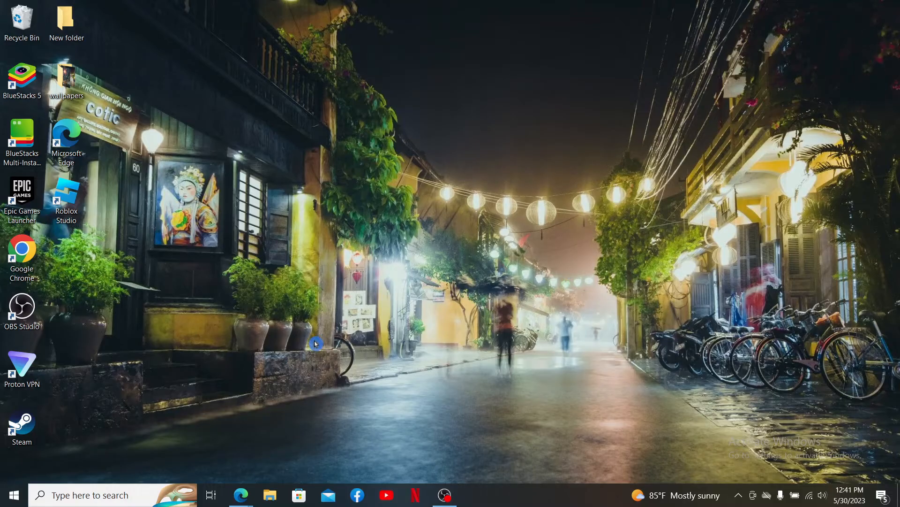
- Bring up Character.AI in Edge, enter the Rupa Dulal chat and peek at its options menu
{"action": "left_click", "coordinate": [241, 495]}
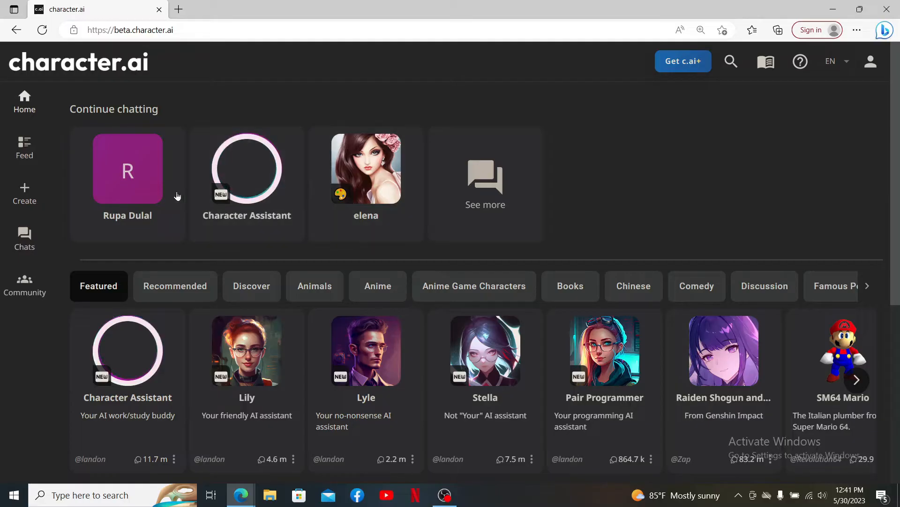
{"action": "left_click", "coordinate": [131, 192]}
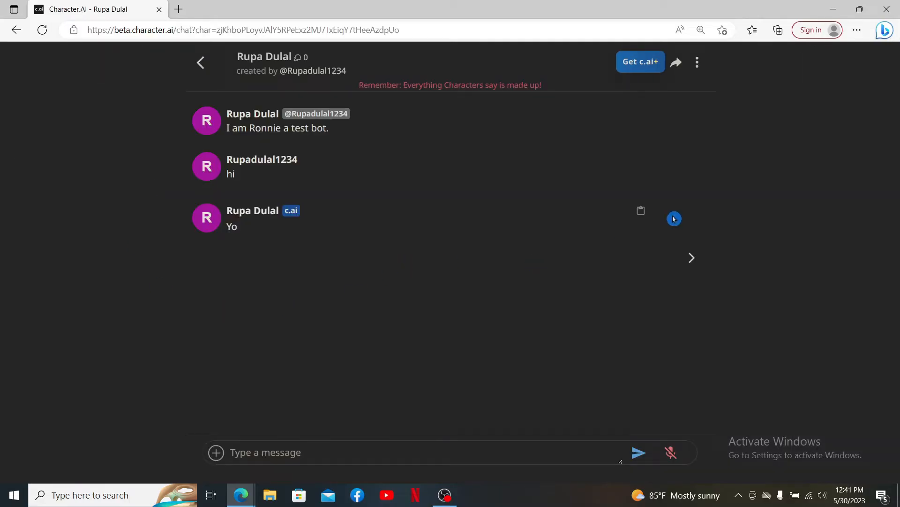
{"action": "left_click", "coordinate": [697, 62]}
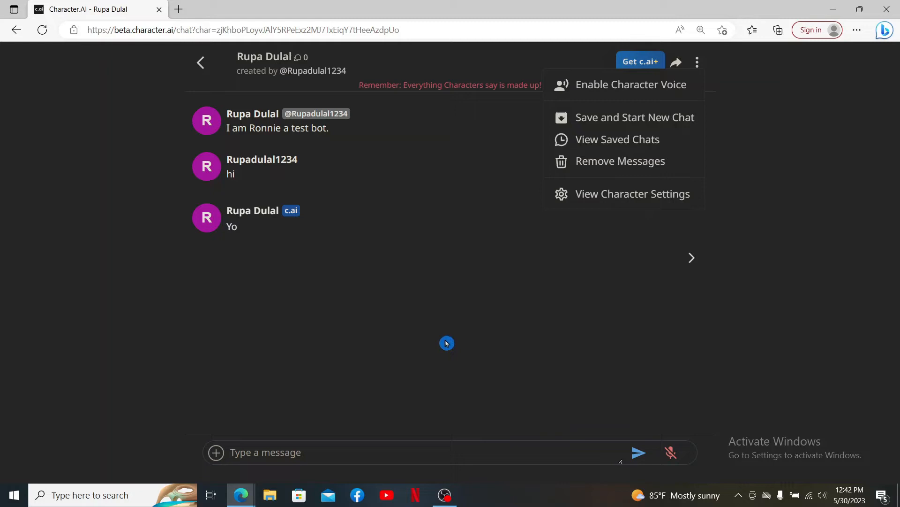
{"action": "left_click", "coordinate": [473, 292]}
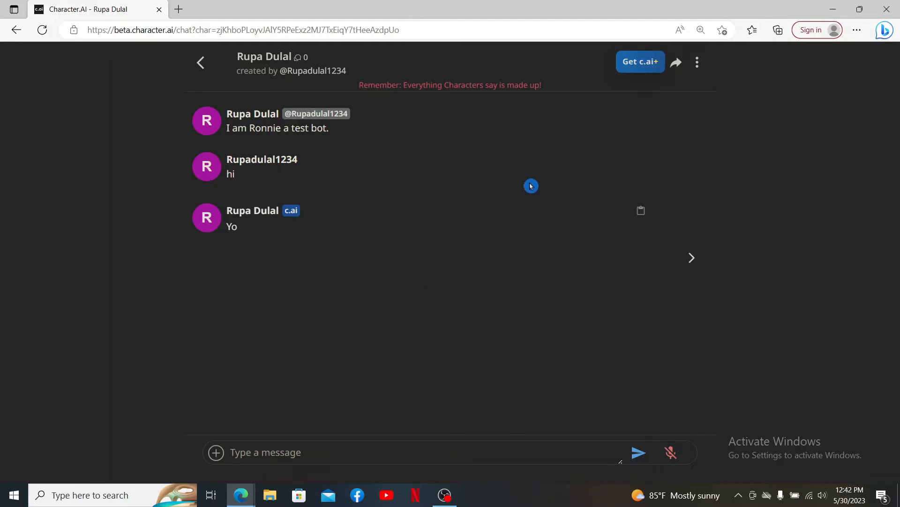
- Remove the 'hi' message and the 'Yo' reply, keeping only the bot's greeting
{"action": "left_click", "coordinate": [698, 65]}
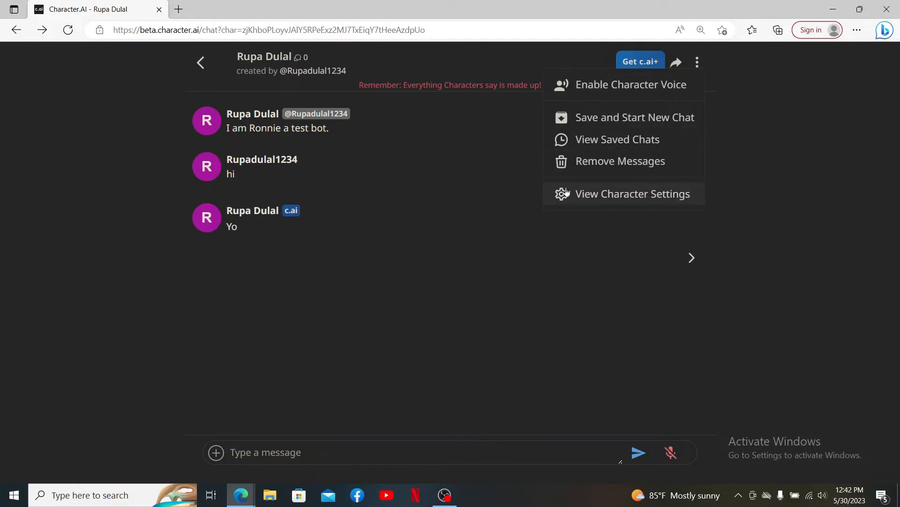
{"action": "left_click", "coordinate": [637, 167]}
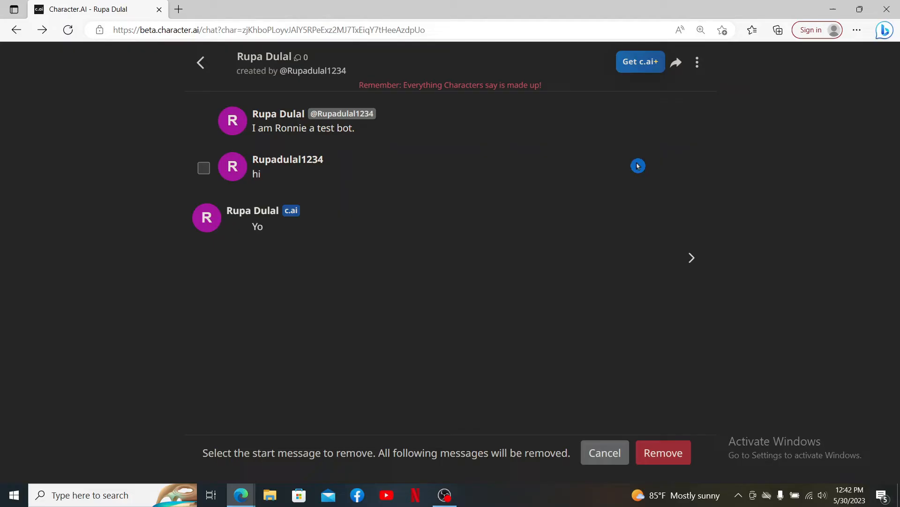
{"action": "left_click", "coordinate": [204, 167]}
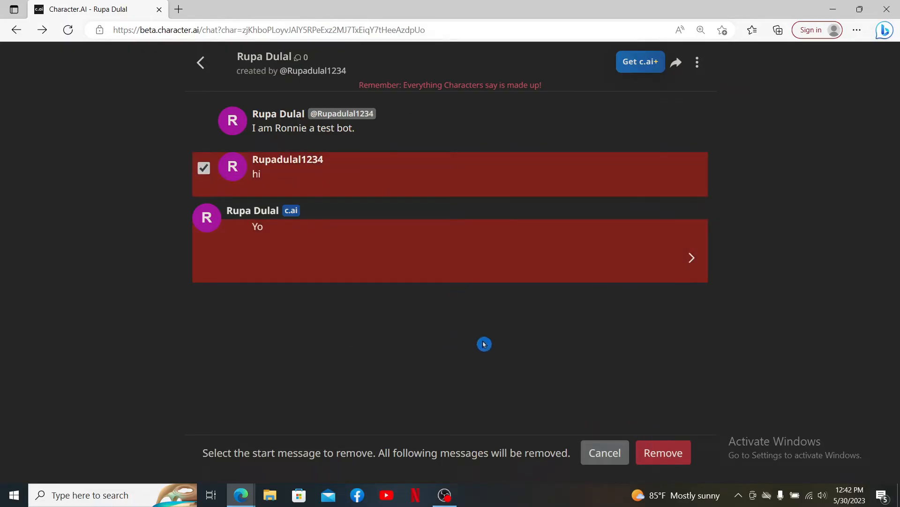
{"action": "left_click", "coordinate": [664, 453]}
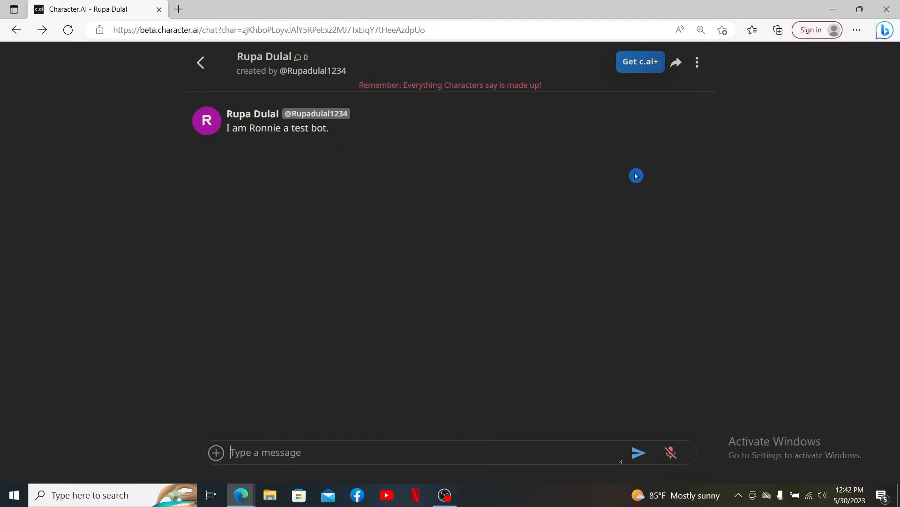
- Reach the Character Editor via View Character Settings in the chat options
{"action": "left_click", "coordinate": [698, 62]}
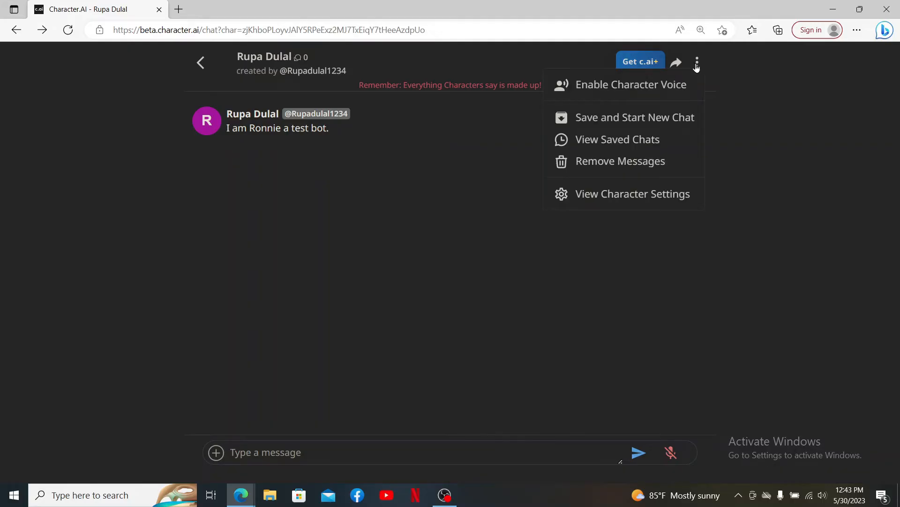
{"action": "left_click", "coordinate": [635, 195]}
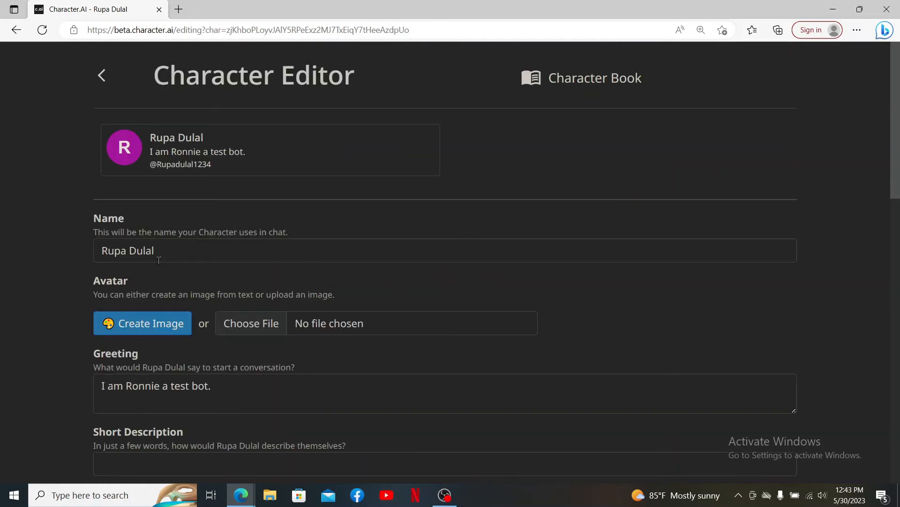
{"action": "double_click", "coordinate": [159, 250]}
{"action": "key", "text": "BackSpace"}
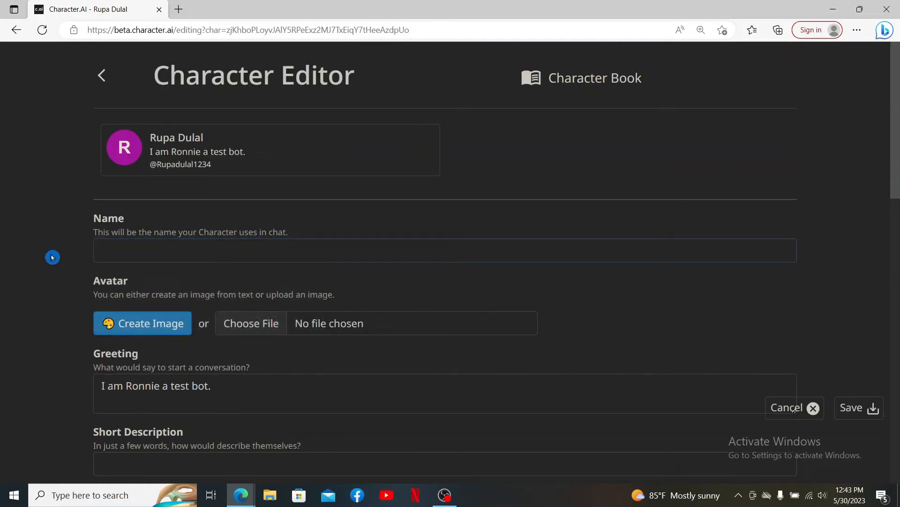
{"action": "left_click", "coordinate": [193, 248]}
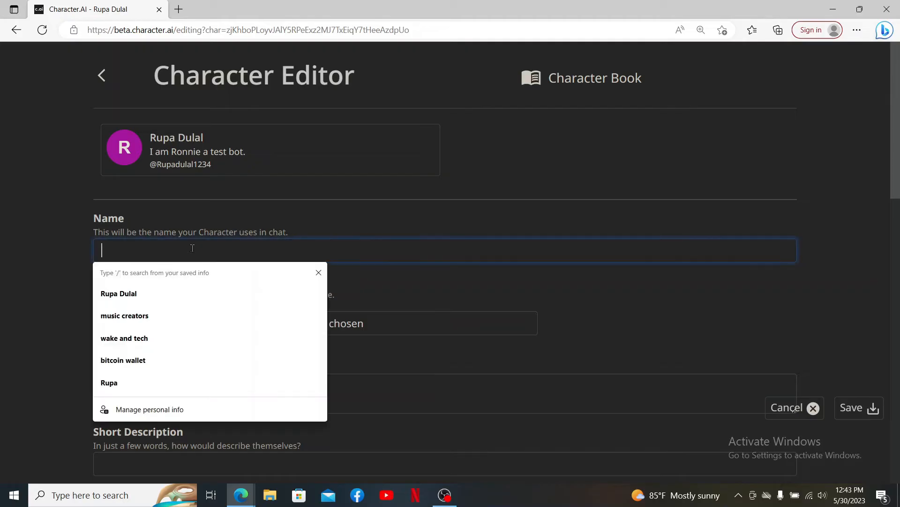
{"action": "left_click", "coordinate": [361, 223]}
{"action": "type", "text": "ronnie"}
{"action": "left_click", "coordinate": [360, 223]}
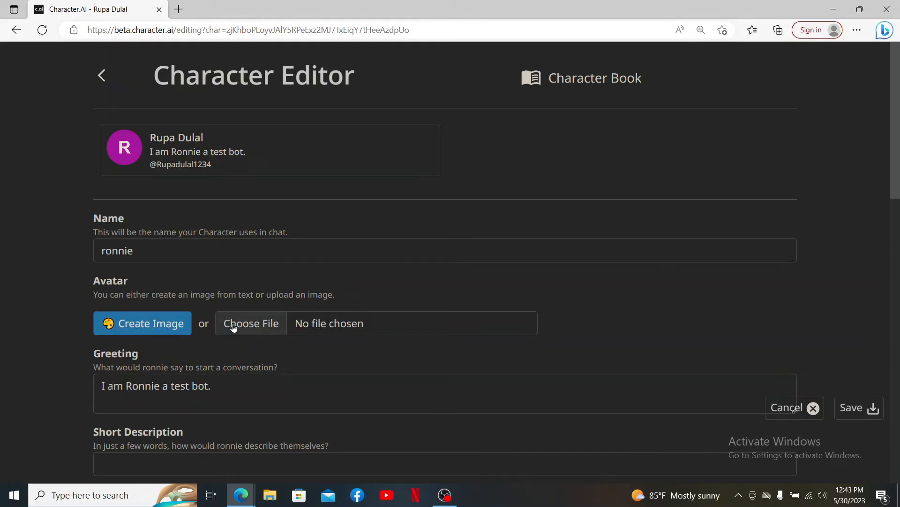
{"action": "scroll", "coordinate": [365, 331], "scroll_direction": "down", "scroll_amount": 2}
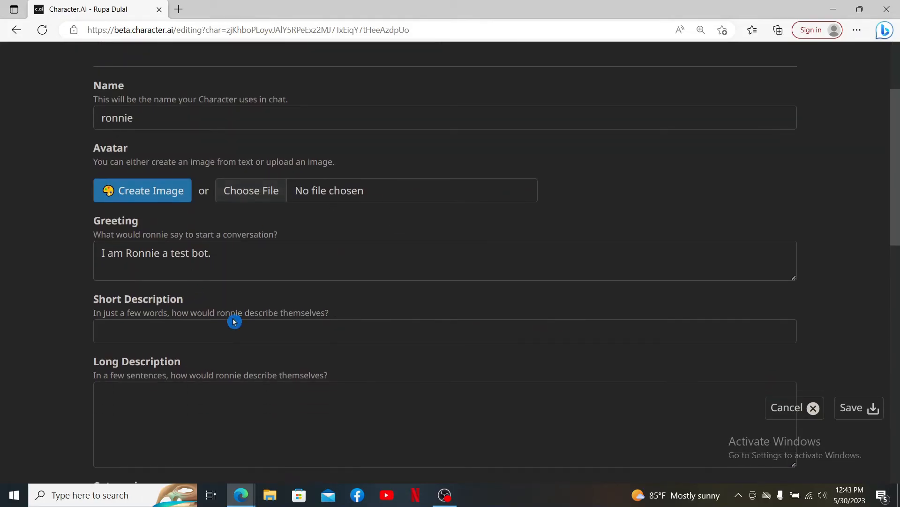
- Save the edited character so the chat shows 'ronnie' with greeting 'I am Ronnie a test bot.'
{"action": "triple_click", "coordinate": [155, 253]}
{"action": "scroll", "coordinate": [292, 303], "scroll_direction": "down", "scroll_amount": 2}
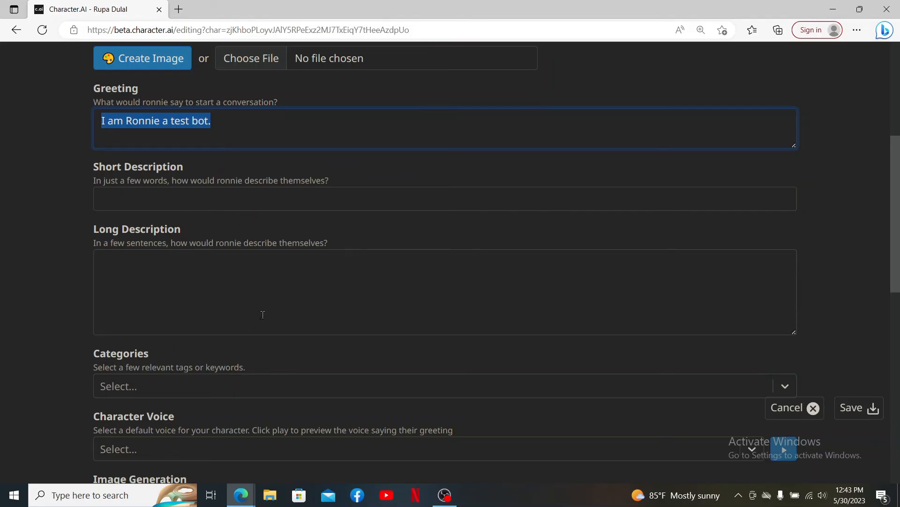
{"action": "scroll", "coordinate": [248, 214], "scroll_direction": "down", "scroll_amount": 2}
{"action": "scroll", "coordinate": [267, 310], "scroll_direction": "down", "scroll_amount": 1}
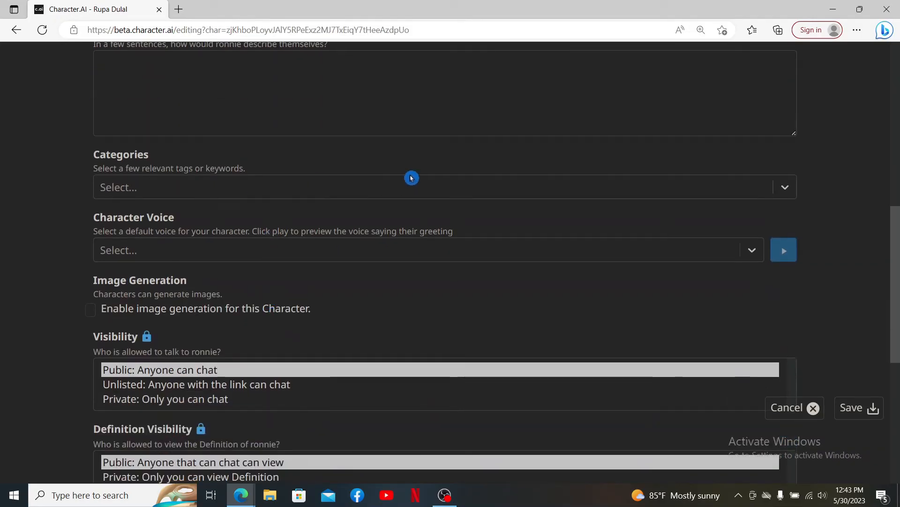
{"action": "scroll", "coordinate": [113, 422], "scroll_direction": "down", "scroll_amount": 5}
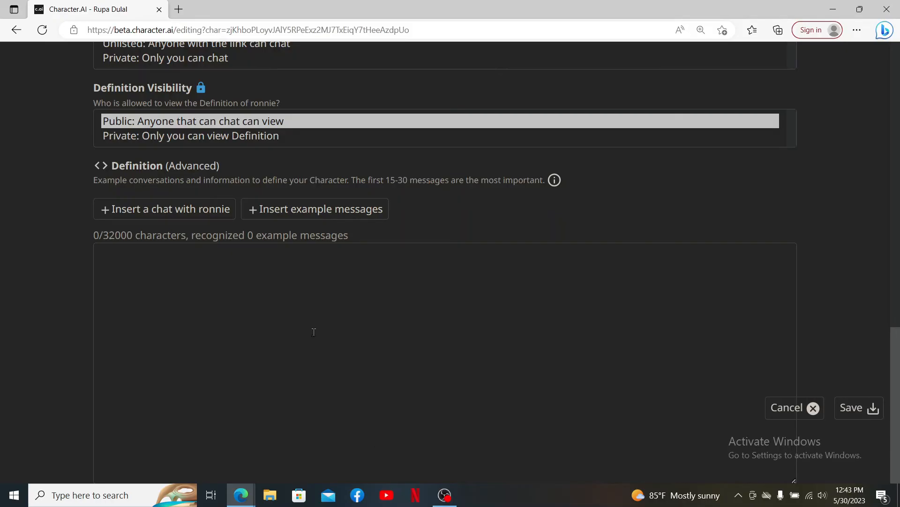
{"action": "scroll", "coordinate": [314, 330], "scroll_direction": "up", "scroll_amount": 2}
{"action": "scroll", "coordinate": [314, 331], "scroll_direction": "up", "scroll_amount": 2}
{"action": "scroll", "coordinate": [314, 334], "scroll_direction": "down", "scroll_amount": 4}
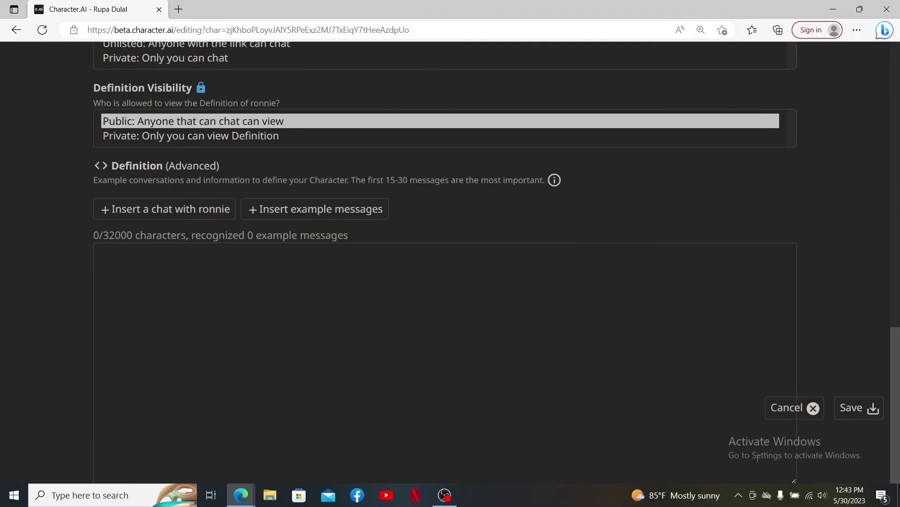
{"action": "left_click", "coordinate": [860, 407]}
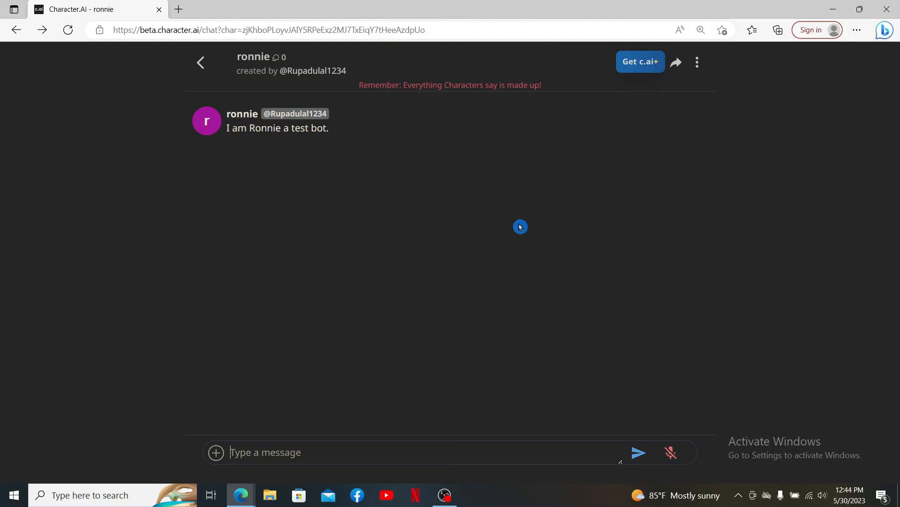
- Minimize the Edge window to reveal the Windows desktop
{"action": "left_click", "coordinate": [833, 9]}
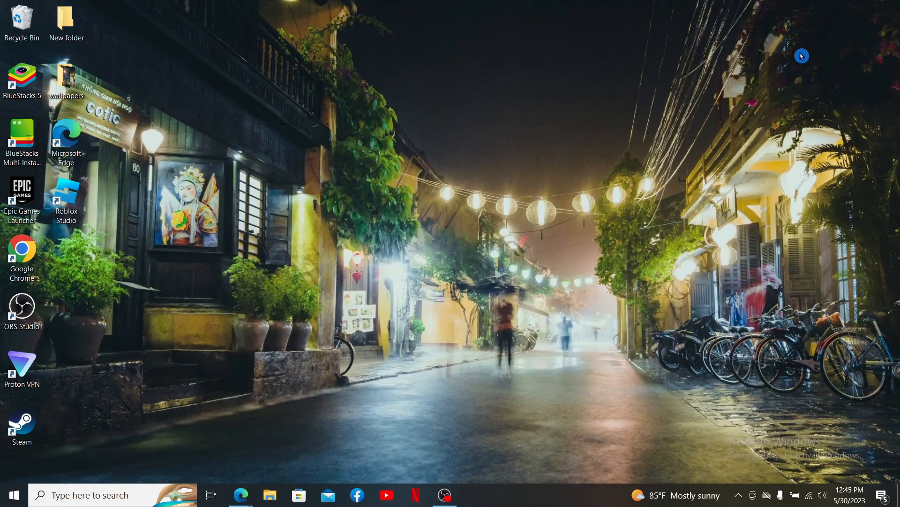